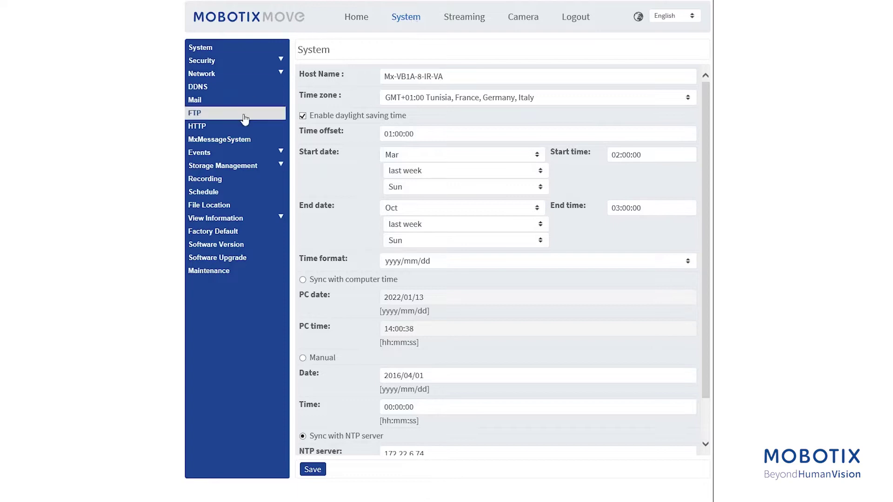
- Set video analytics 1 to use the License Plate Recognition behaviour
click(238, 153)
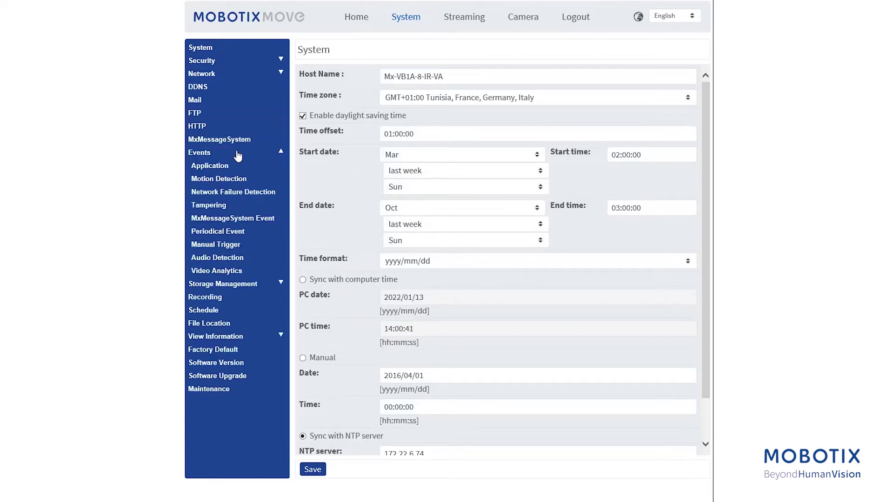
click(241, 273)
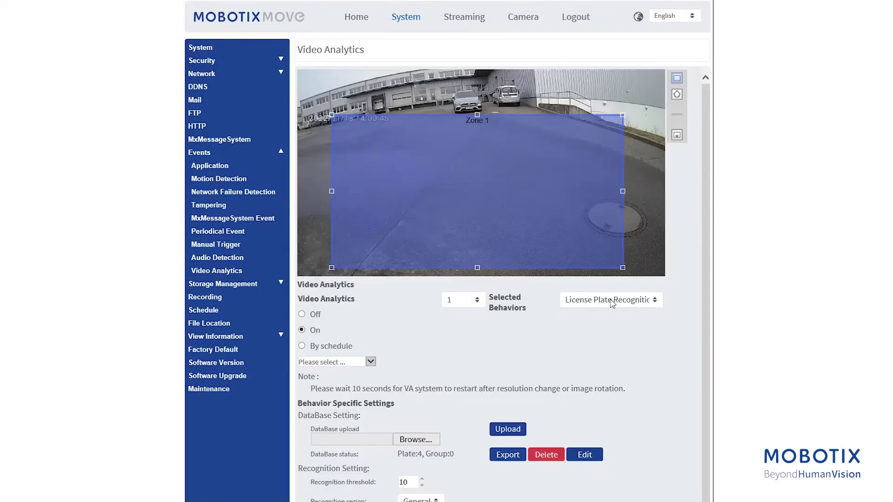
click(612, 303)
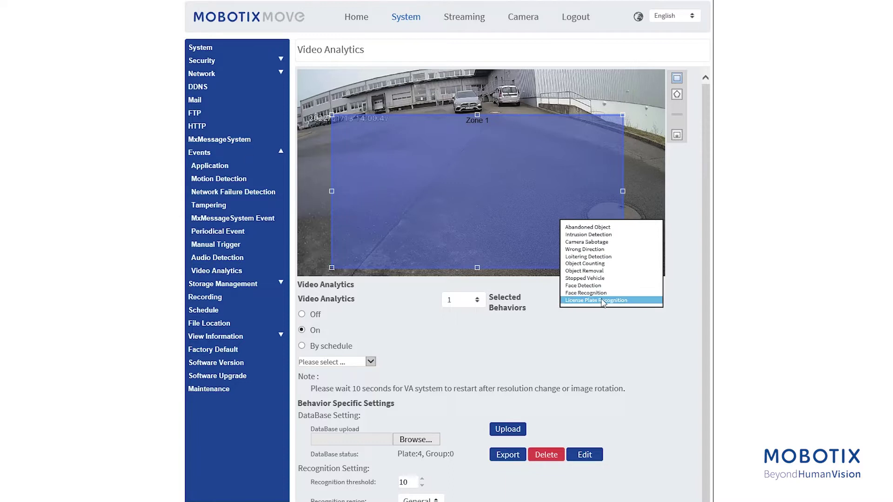
click(612, 301)
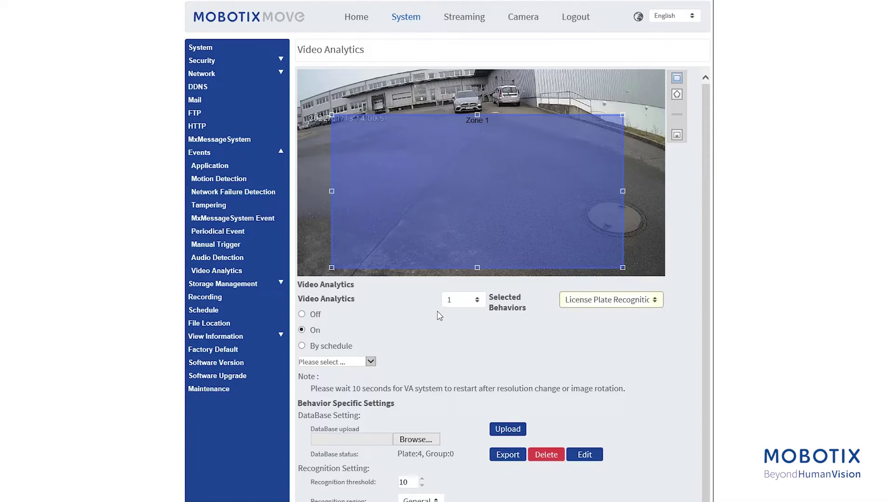
click(470, 301)
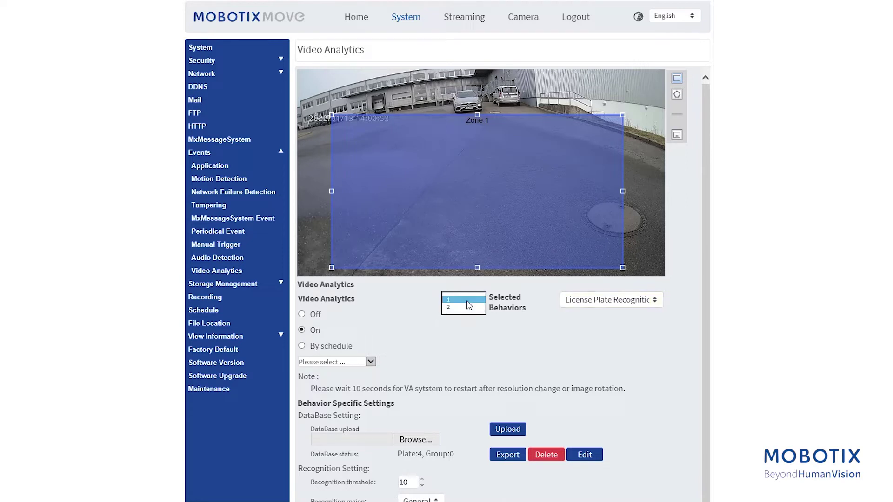
click(459, 301)
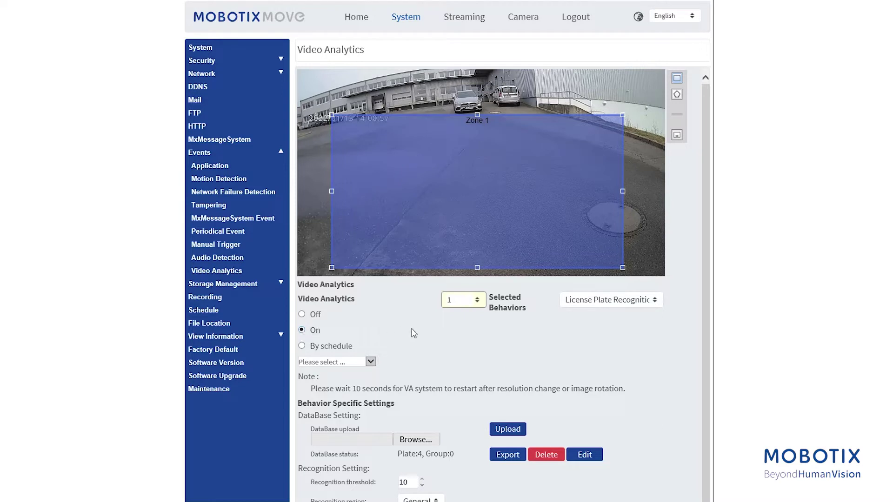
- Open the License Plate List from DataBase Setting, showing its four stored plates
scroll(415, 331, down, 3)
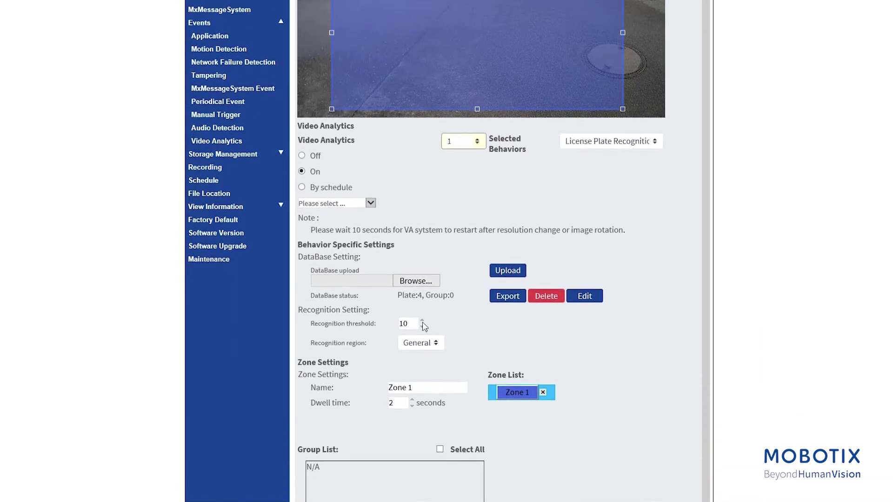
click(588, 299)
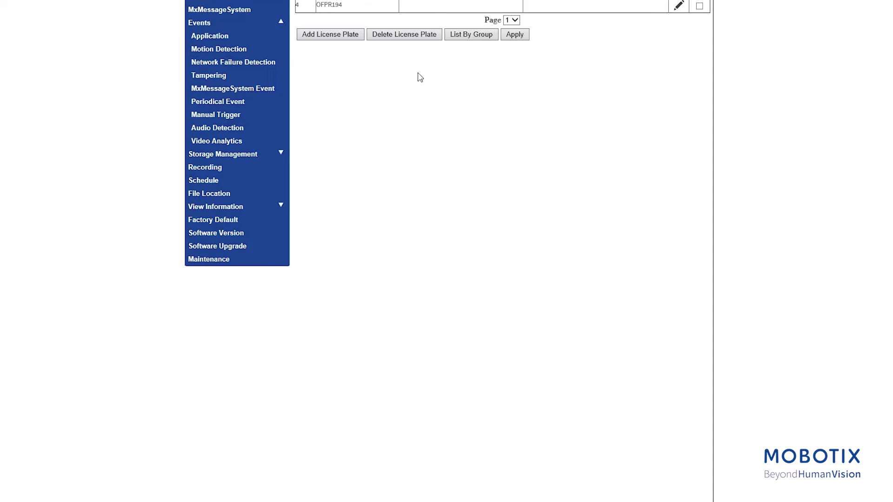
scroll(418, 76, up, 3)
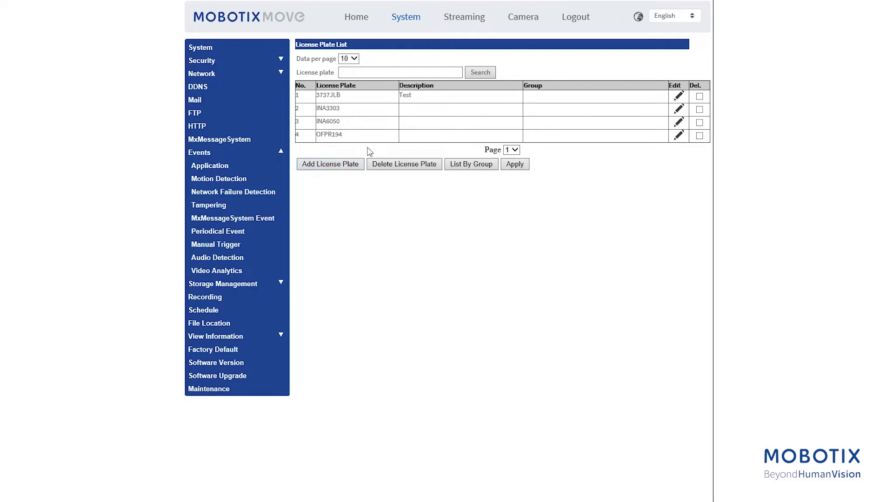
click(350, 166)
click(350, 78)
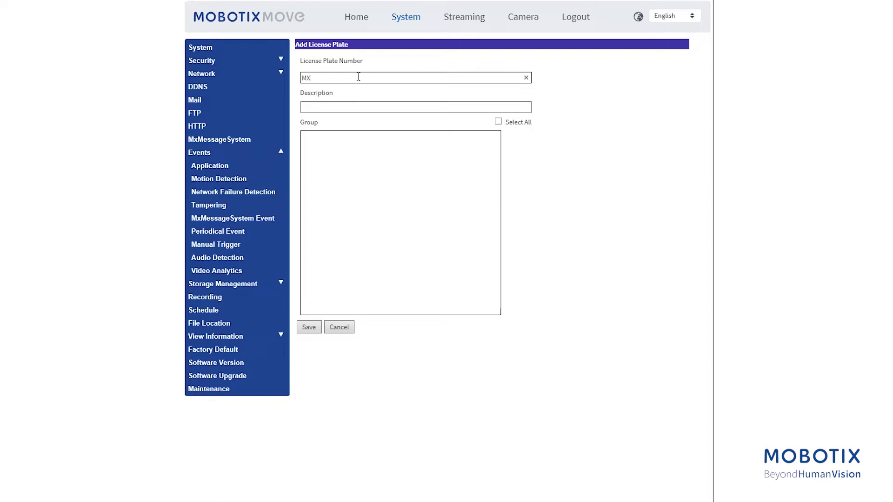
key(BackSpace)
key(BackSpace)
text(196)
click(309, 327)
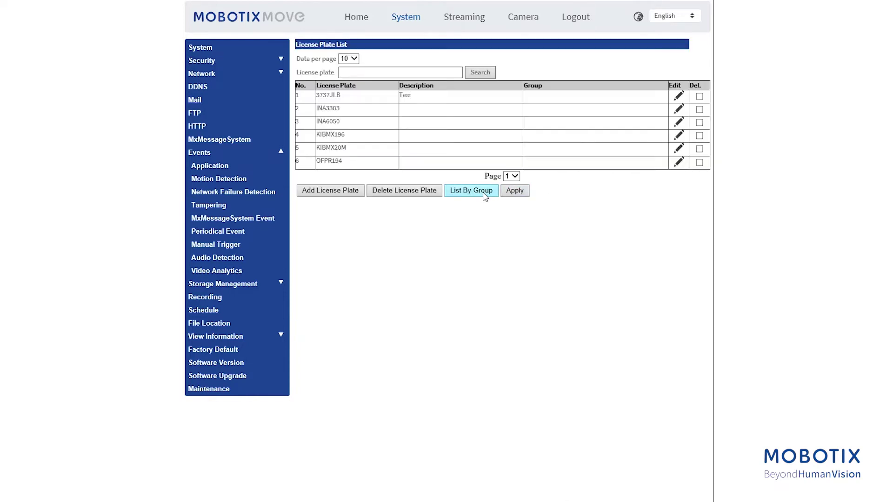
click(484, 198)
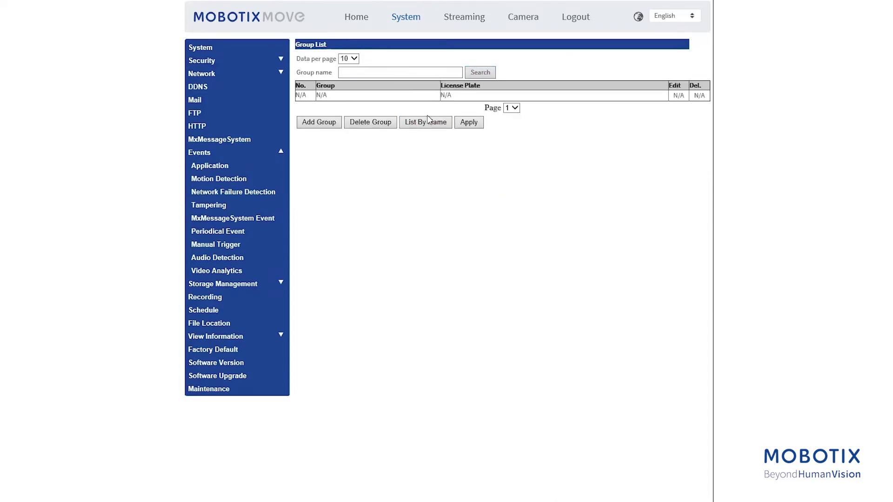
click(325, 125)
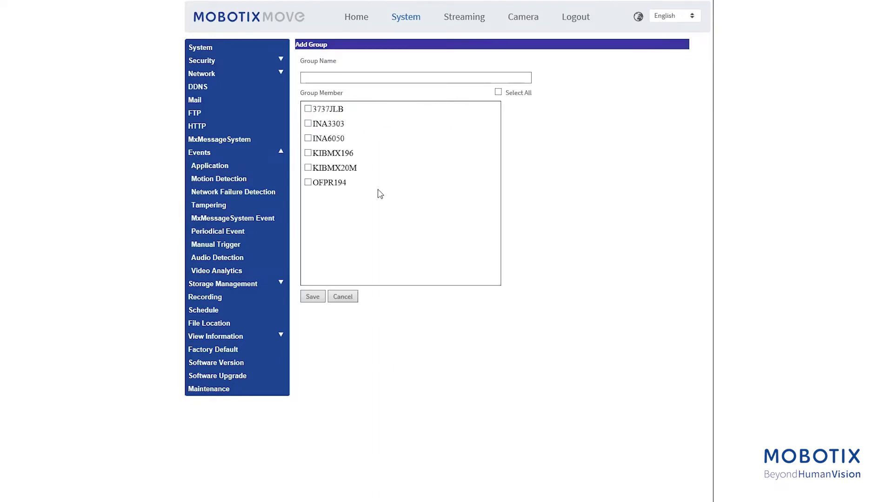
click(369, 77)
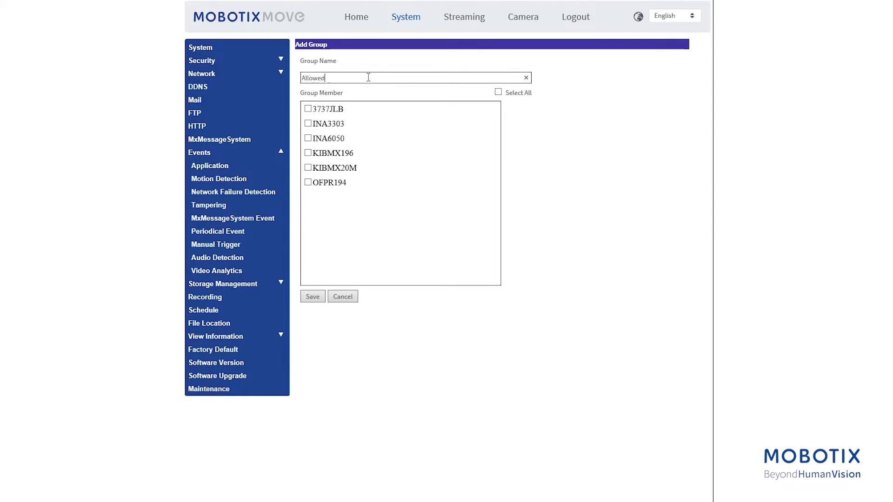
click(306, 154)
click(308, 168)
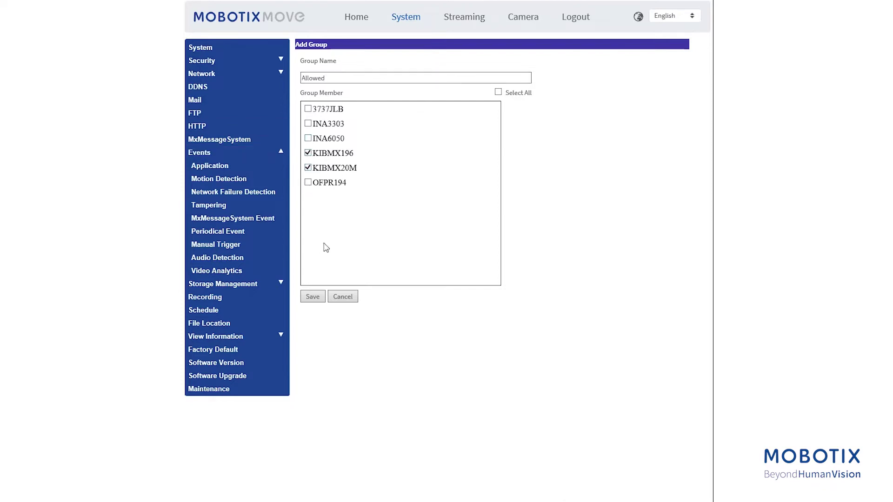
click(314, 298)
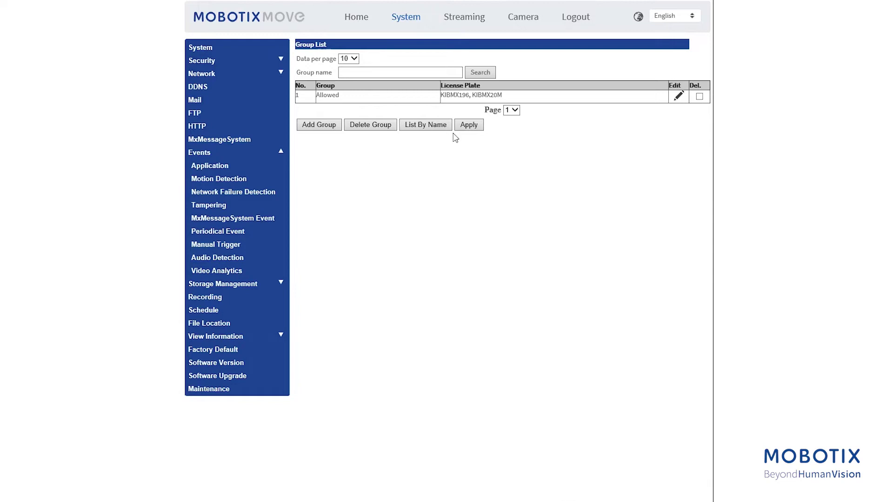
- Apply the plate database and raise Zone 1's top-right corner slightly with the rectangle tool
click(468, 125)
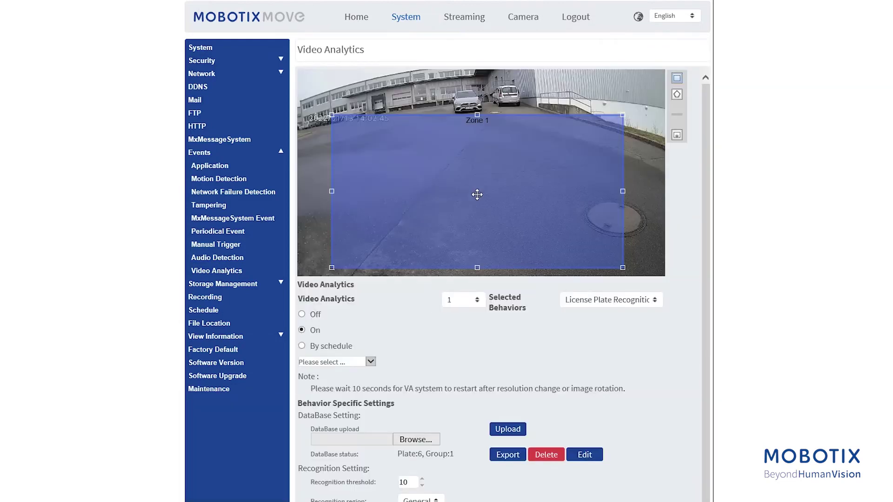
click(676, 79)
mouse_move(623, 115)
mouse_down()
mouse_move(627, 137)
mouse_move(637, 137)
mouse_move(618, 103)
mouse_move(623, 119)
mouse_up()
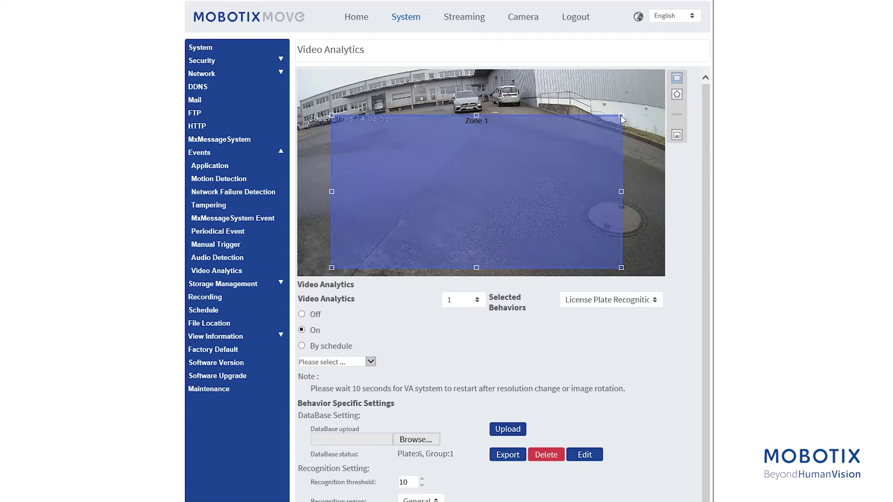
click(678, 94)
- Drag the maximum and minimum object size boxes rightward toward the road's centre
click(677, 138)
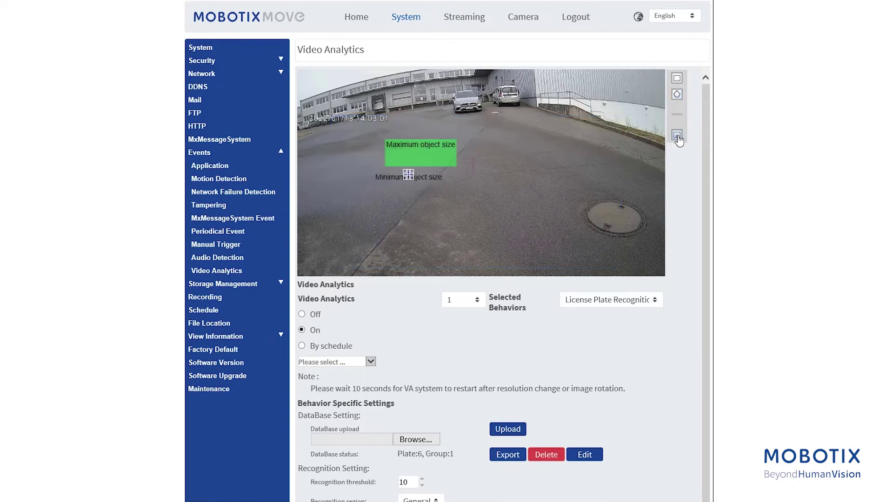
drag(418, 155, 457, 153)
drag(409, 173, 458, 174)
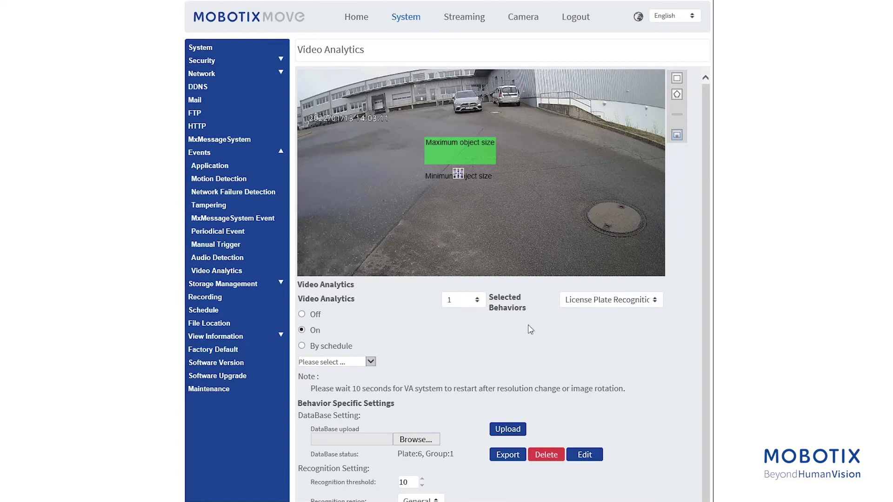
- Link Zone 1 to the Allowed group with 2-second dwell and high alarm output, then save
scroll(530, 330, down, 3)
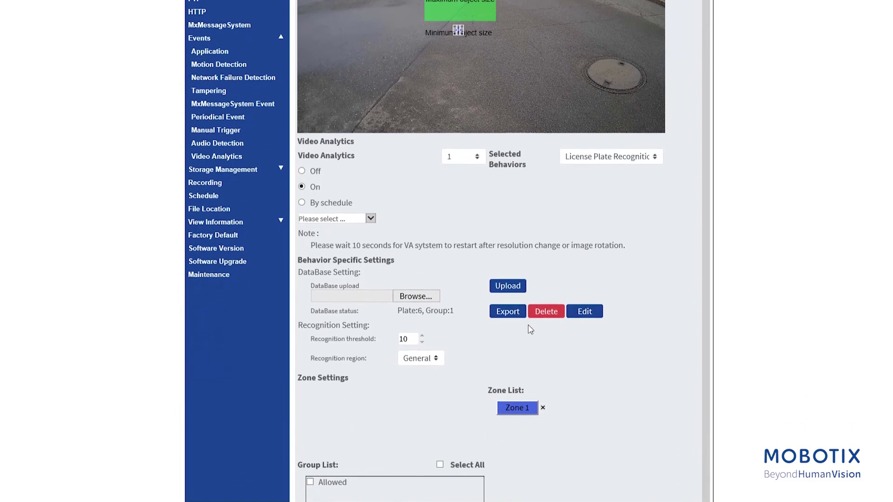
scroll(516, 339, down, 2)
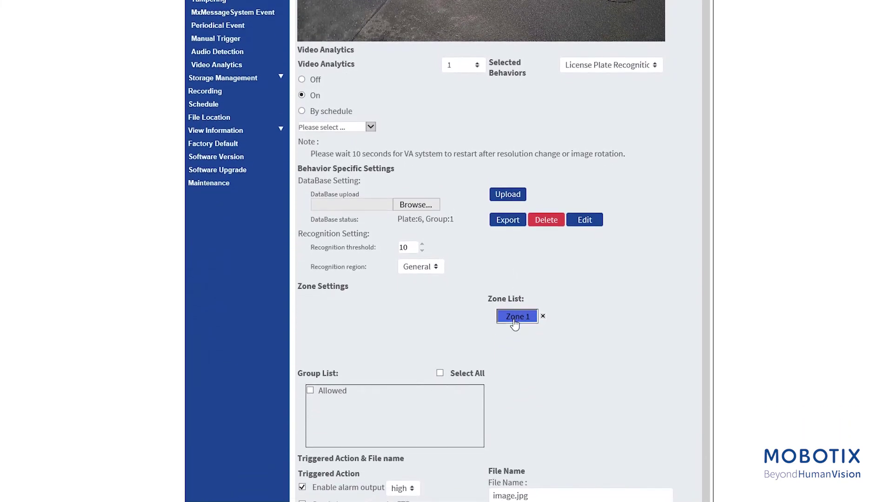
click(515, 323)
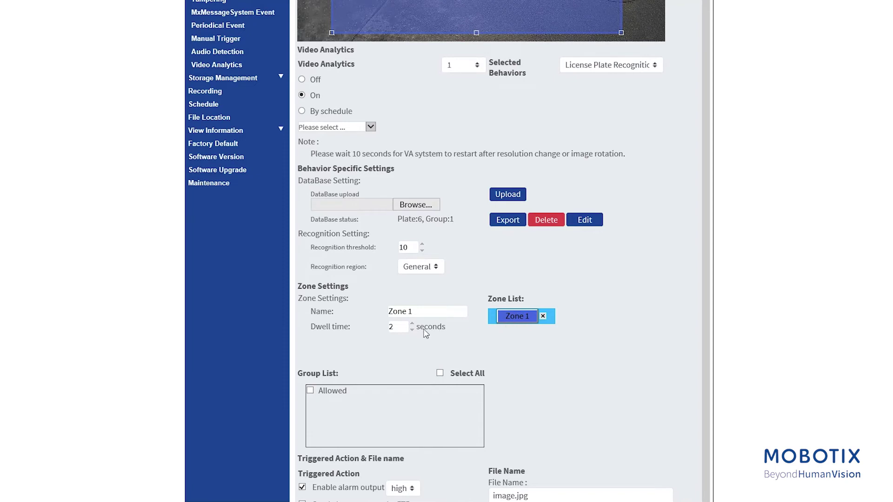
click(310, 390)
scroll(510, 364, down, 4)
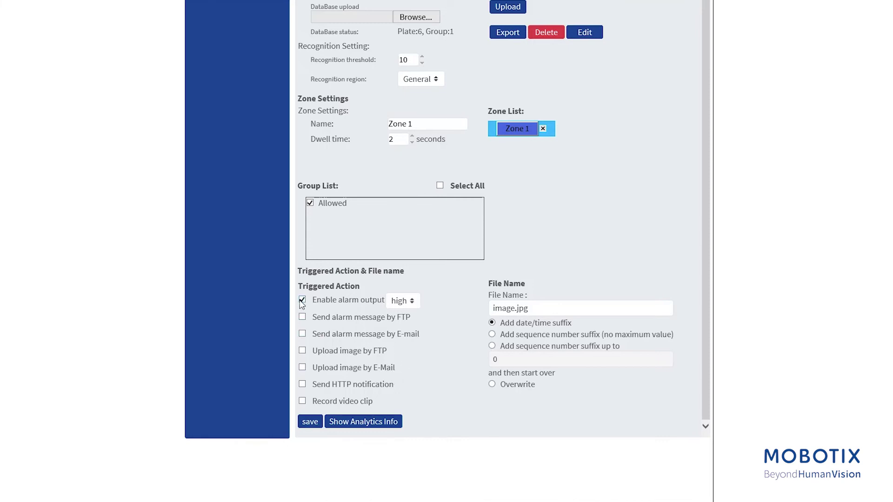
click(309, 424)
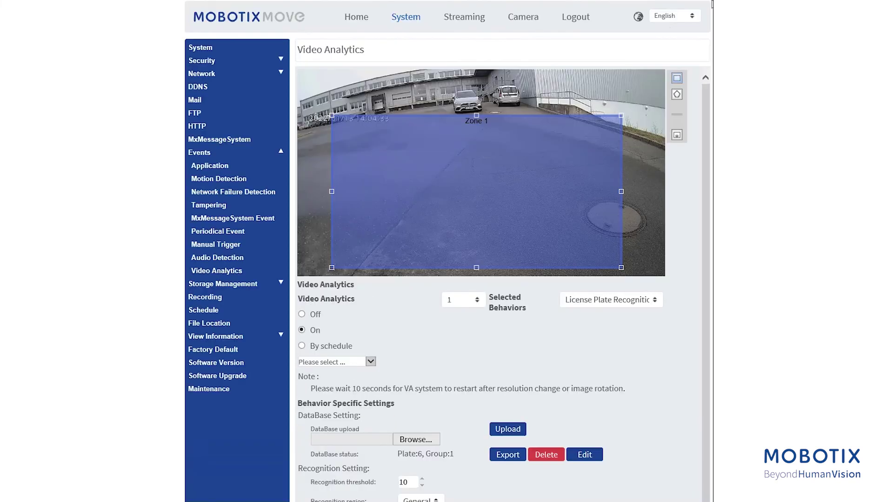
- Return to the Home page's Stream 1 live view
click(357, 18)
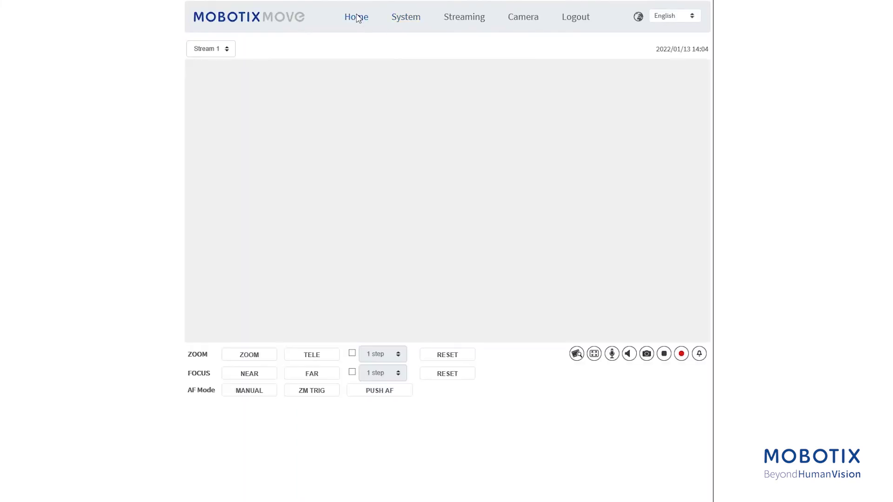